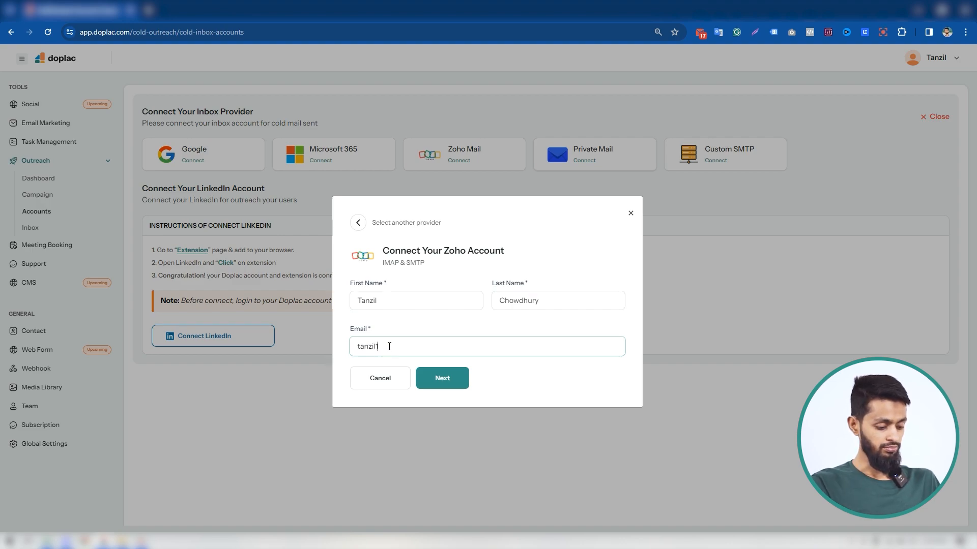
# Enter the Zoho account's email address and continue to the IMAP and SMTP settings.
pyautogui.write('homail.com')
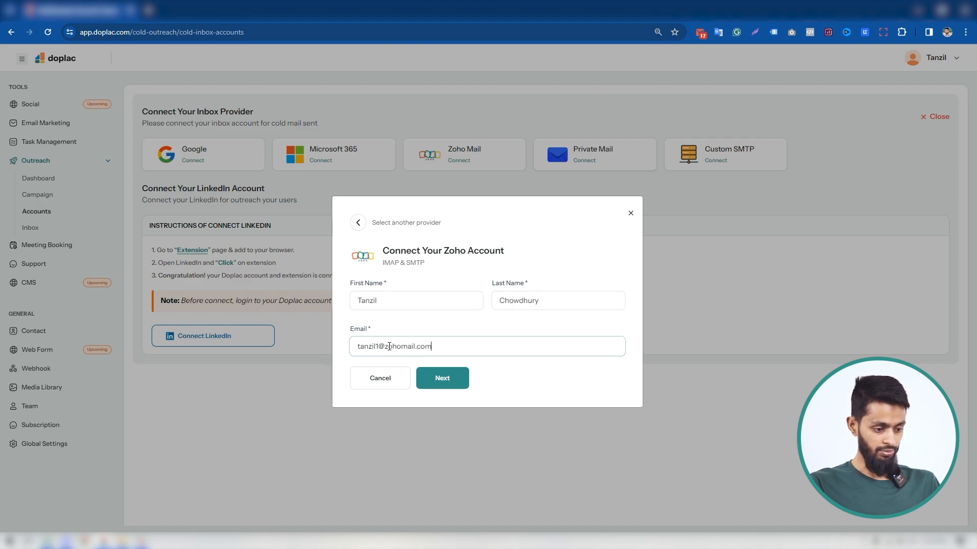
pyautogui.click(451, 381)
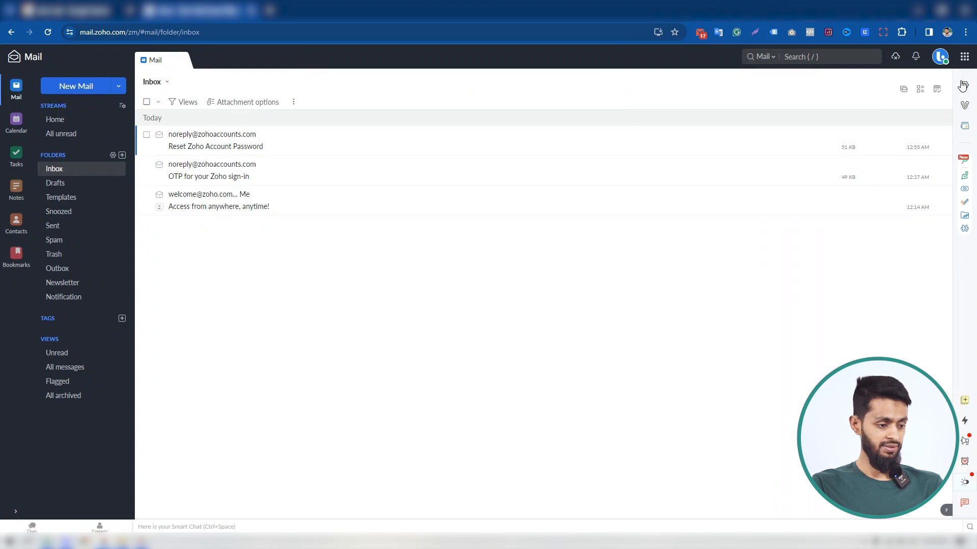
# In Zoho Mail, open the primary mail account's settings at the IMAP server configuration table.
pyautogui.click(962, 86)
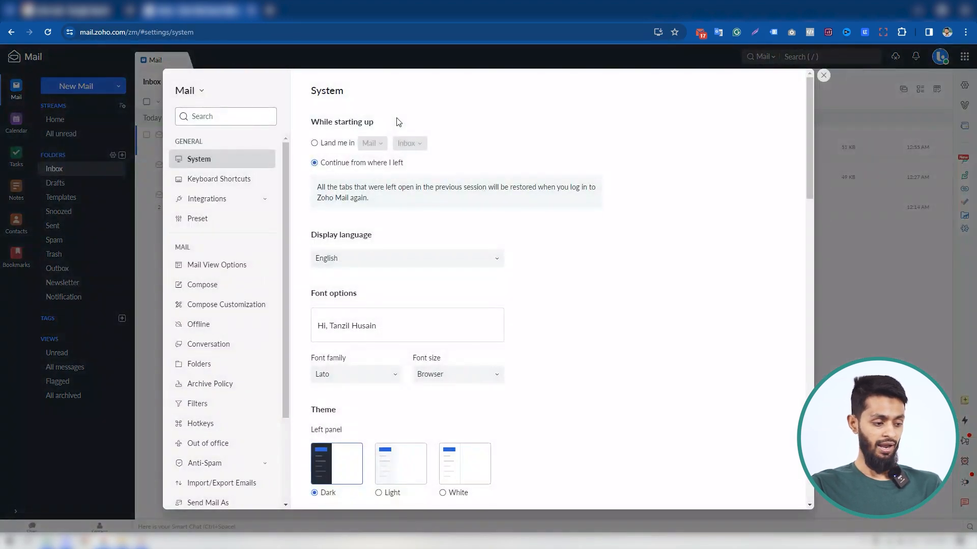
pyautogui.scroll(-2, 234, 333)
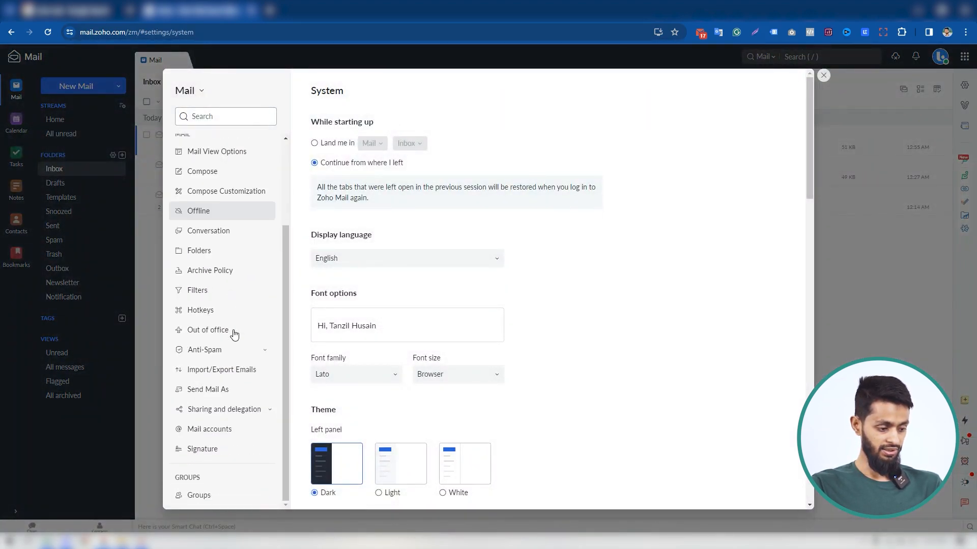
pyautogui.click(210, 436)
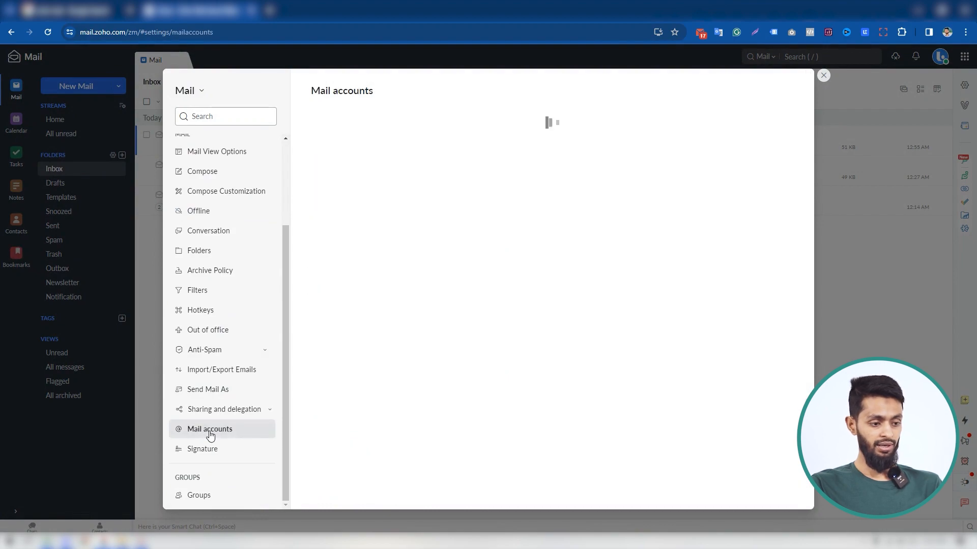
pyautogui.scroll(-3, 555, 224)
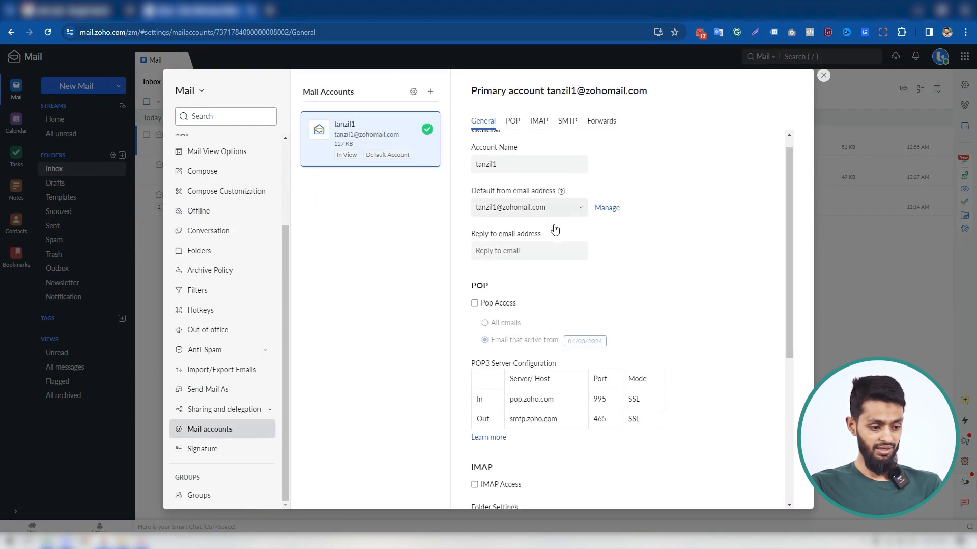
pyautogui.scroll(-3, 572, 294)
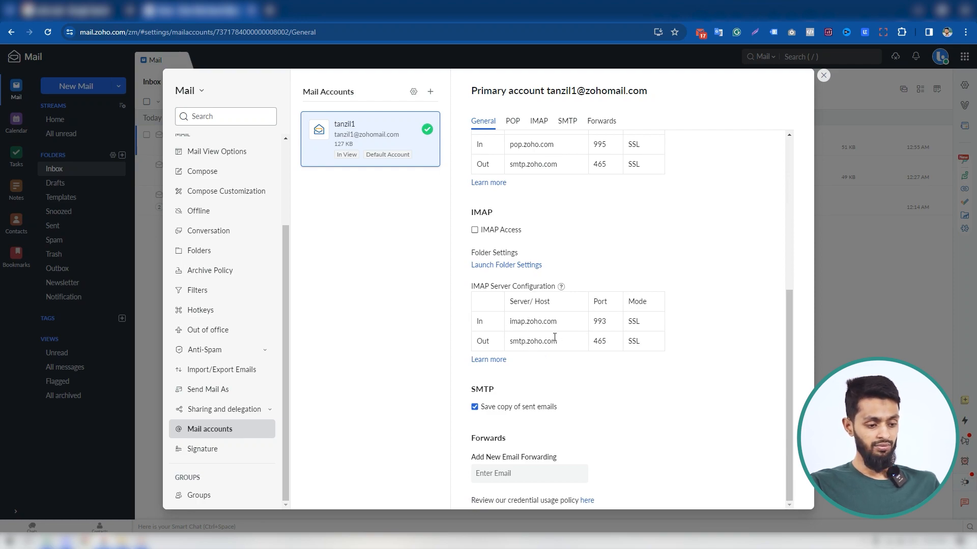
# Copy the incoming server imap.zoho.com into Doplac's IMAP host and set the IMAP port to 993.
pyautogui.moveTo(556, 322); pyautogui.dragTo(508, 327)
pyautogui.hotkey('ctrl', 'c')
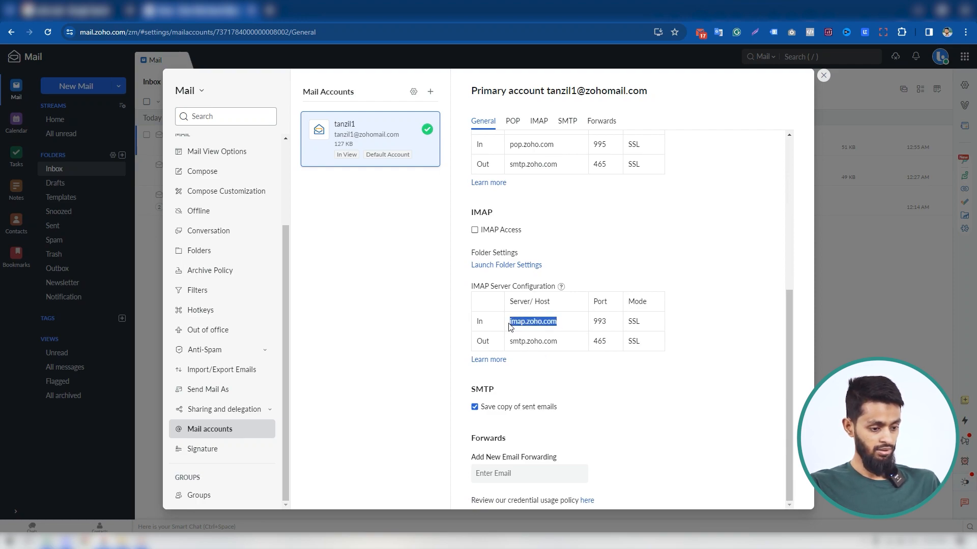
pyautogui.hotkey('alt', 'Tab')
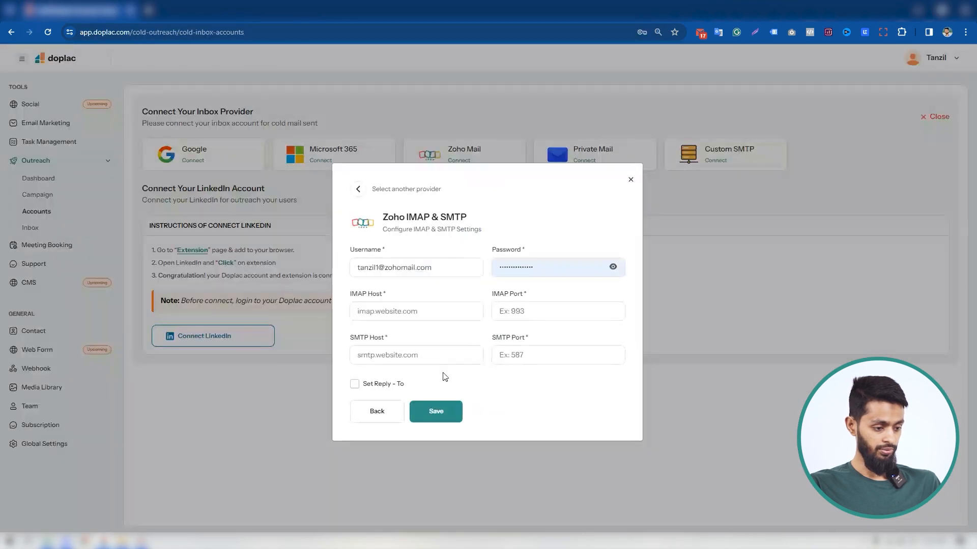
pyautogui.click(406, 312)
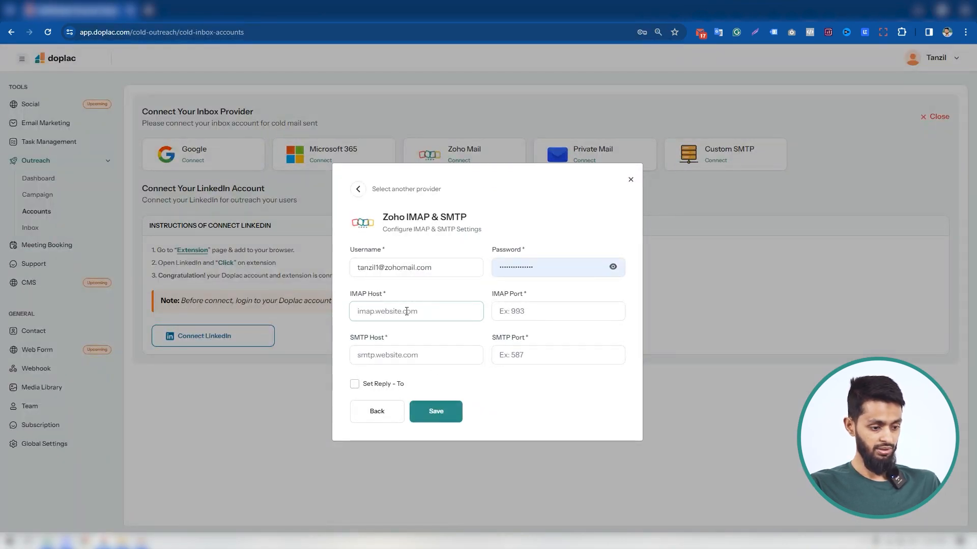
pyautogui.hotkey('ctrl', 'v')
pyautogui.click(528, 312)
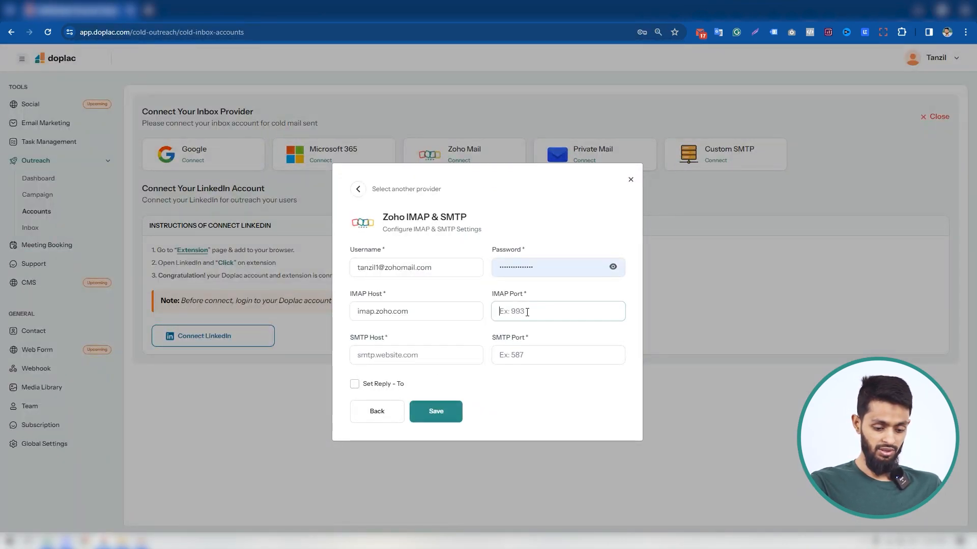
pyautogui.write('993')
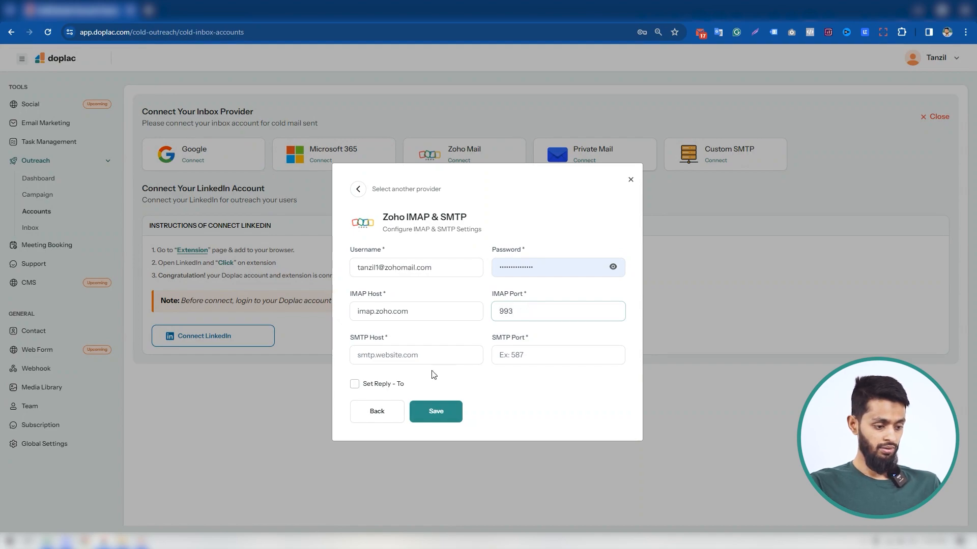
# Copy Zoho Mail's outgoing server smtp.zoho.com into Doplac's SMTP host and set the SMTP port to 465.
pyautogui.hotkey('alt', 'Tab')
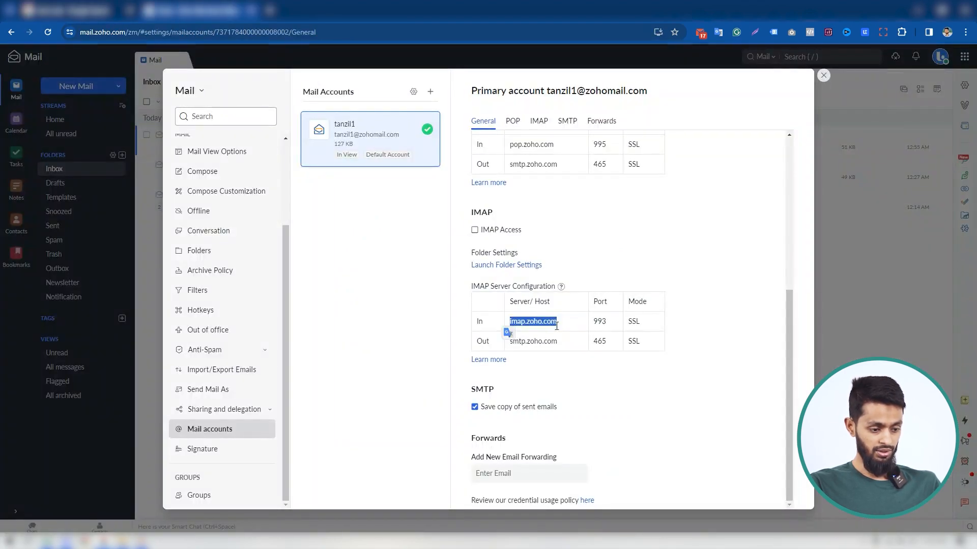
pyautogui.moveTo(557, 342); pyautogui.dragTo(510, 346)
pyautogui.click(563, 342)
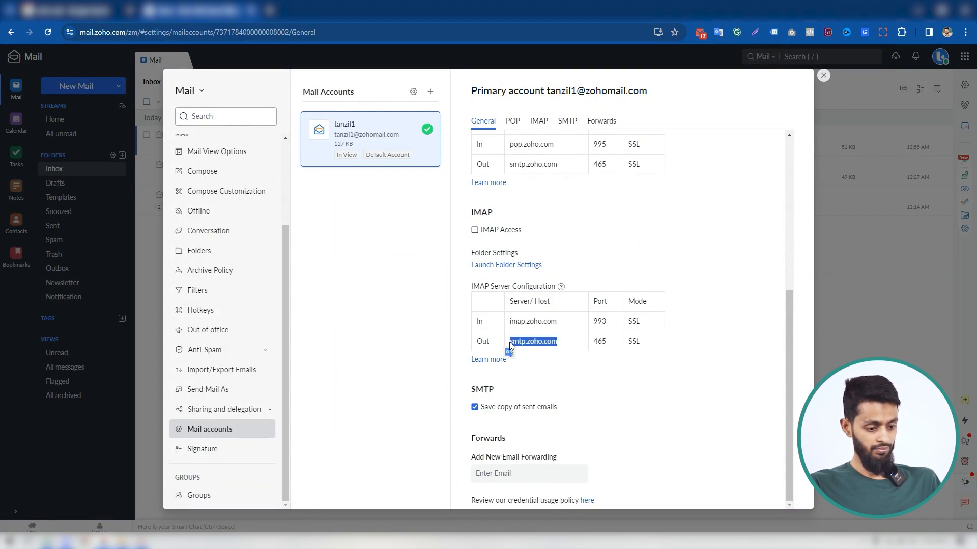
pyautogui.hotkey('alt', 'Tab')
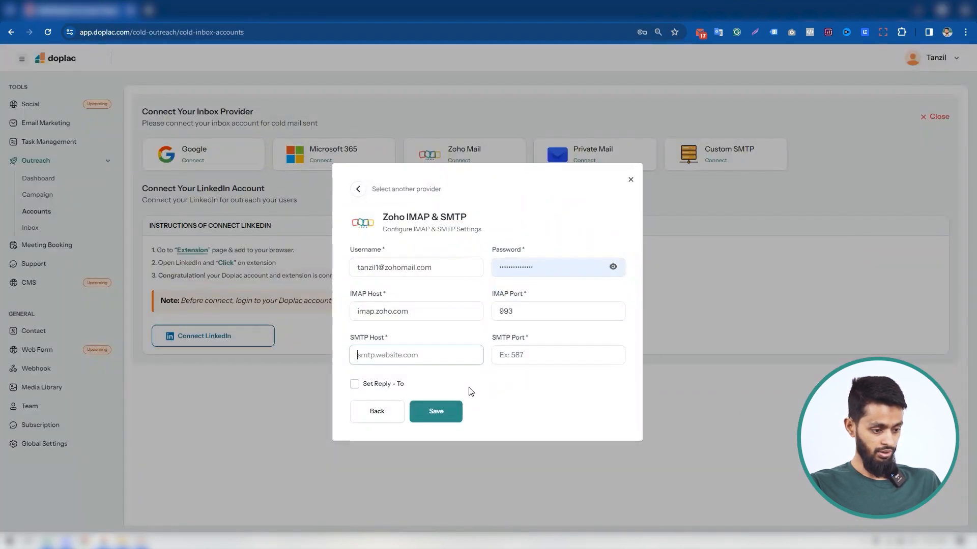
pyautogui.write('smtp.zoho.com')
pyautogui.click(523, 359)
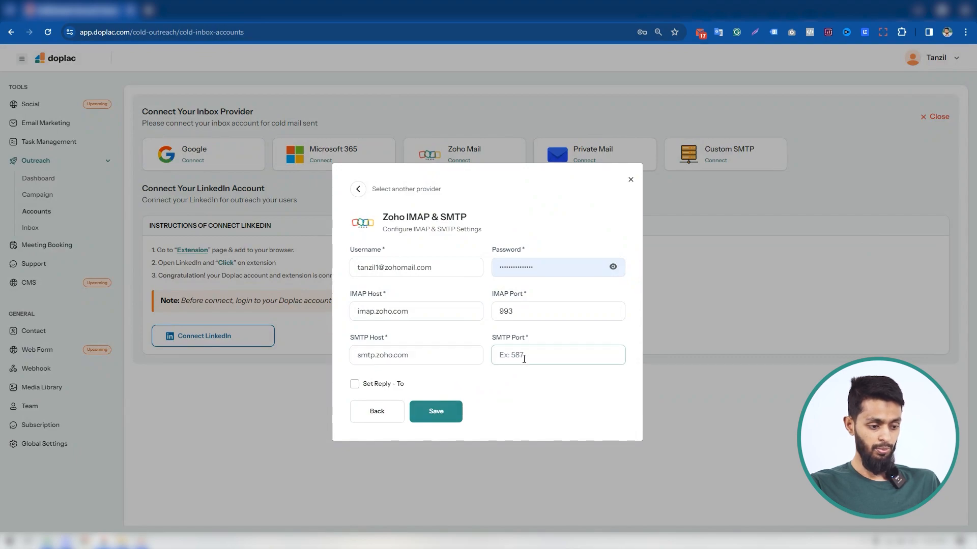
pyautogui.hotkey('alt', 'Tab')
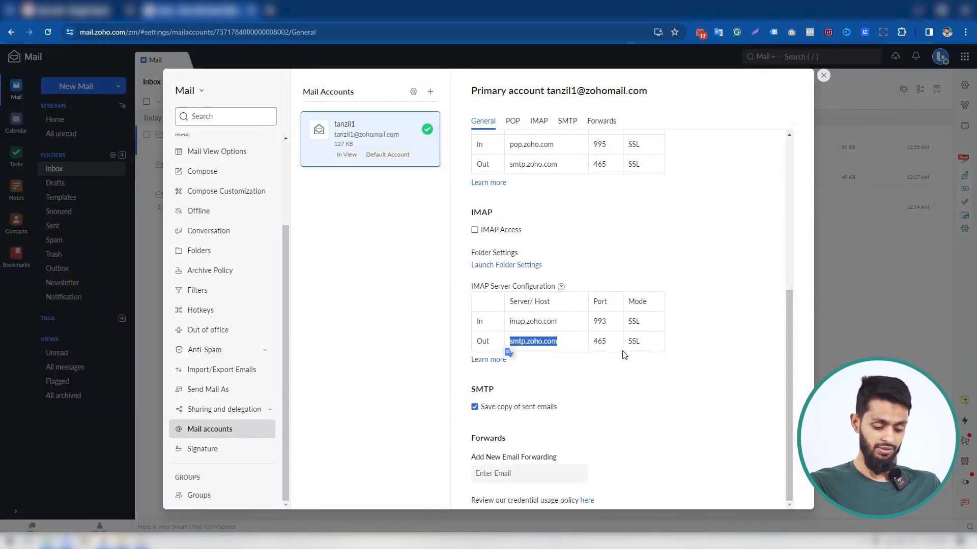
pyautogui.hotkey('alt', 'Tab')
pyautogui.write('465')
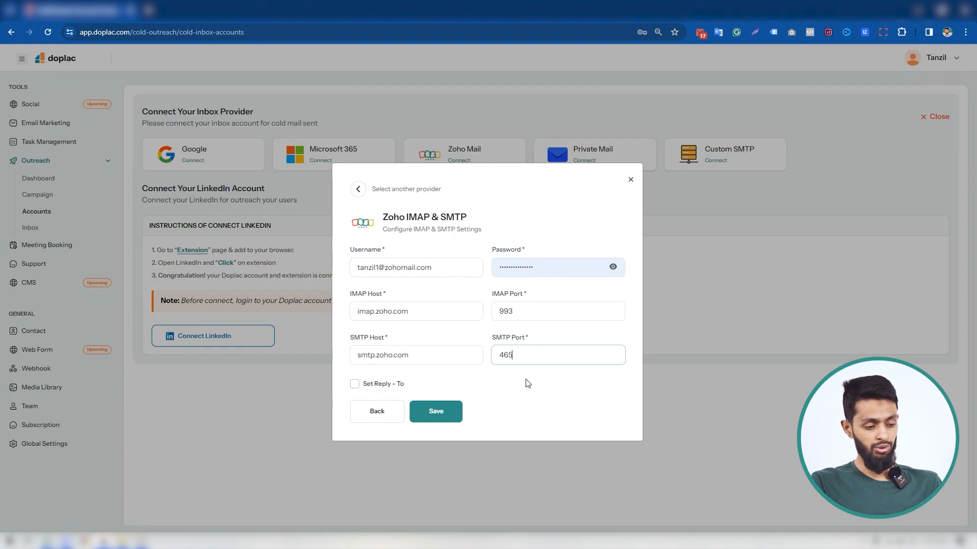
# Check the Set Reply-To option, leave it disabled, and save the Zoho IMAP and SMTP settings.
pyautogui.click(355, 385)
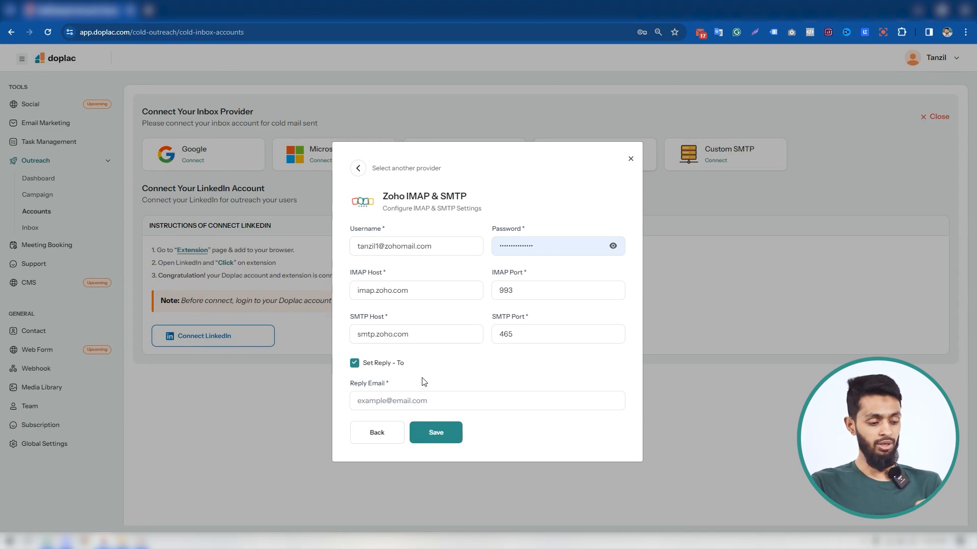
pyautogui.click(354, 366)
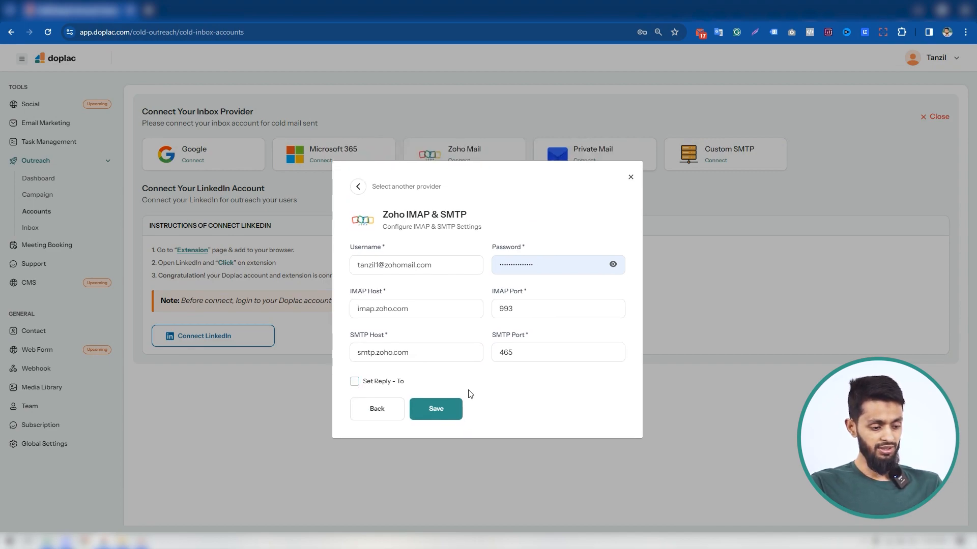
pyautogui.click(436, 388)
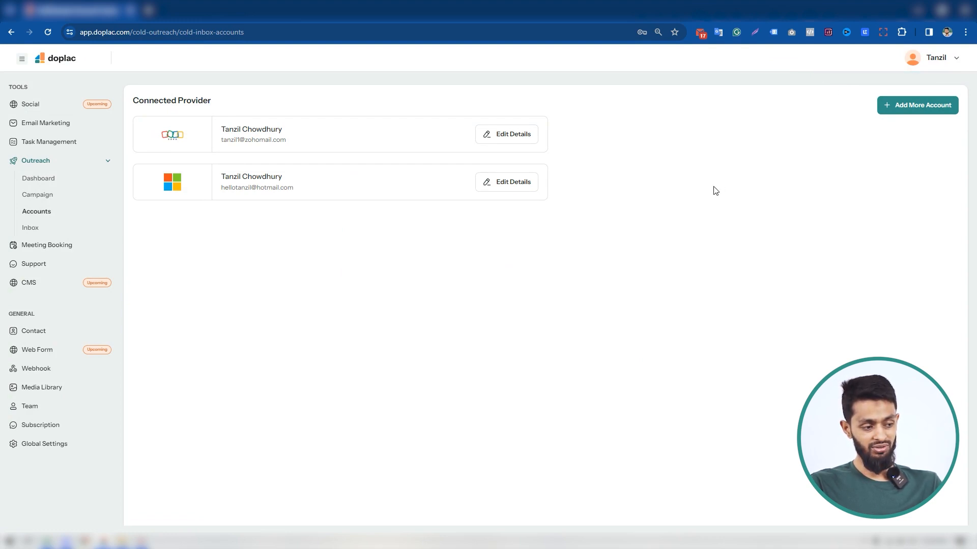
# Review the connected Zoho account's details and its disconnect confirmation without deleting the account, and return to the provider list.
pyautogui.click(526, 142)
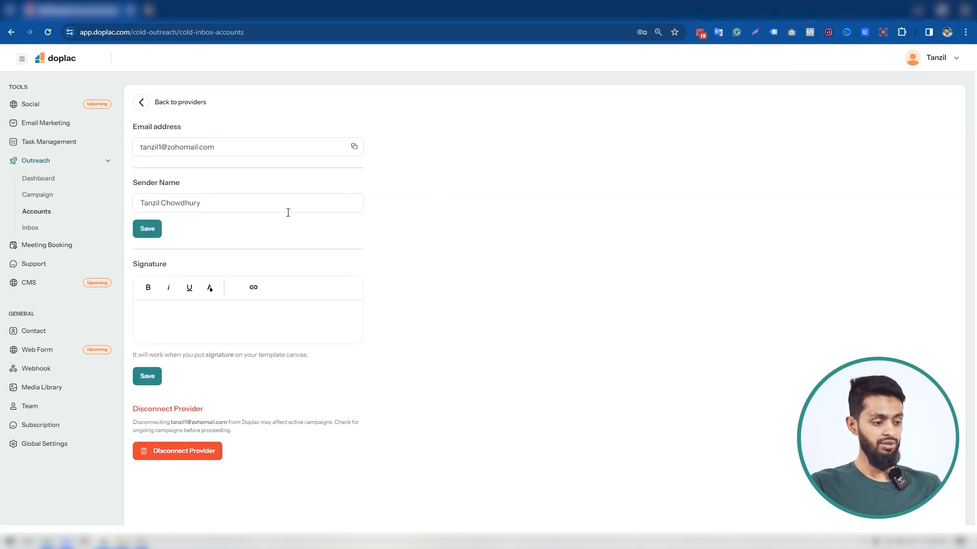
pyautogui.scroll(-1, 330, 244)
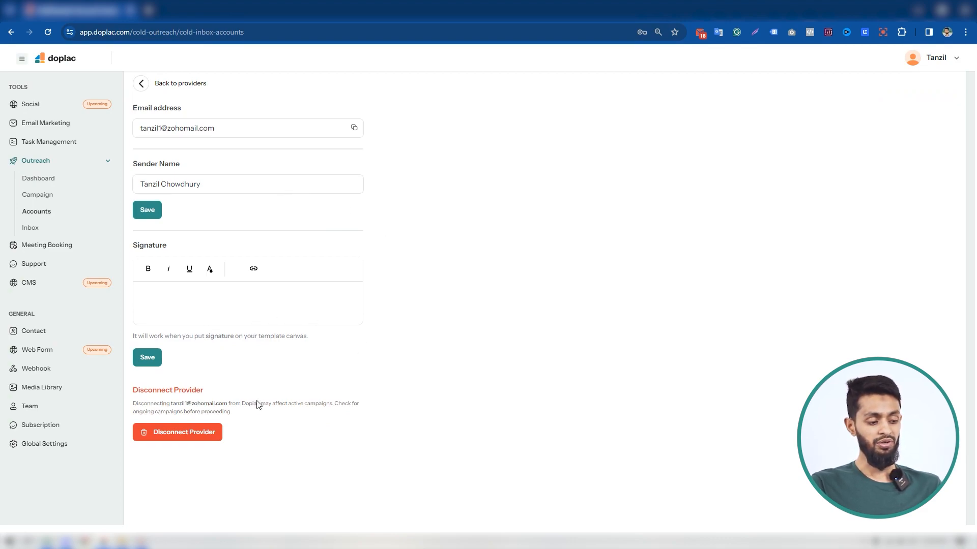
pyautogui.click(210, 435)
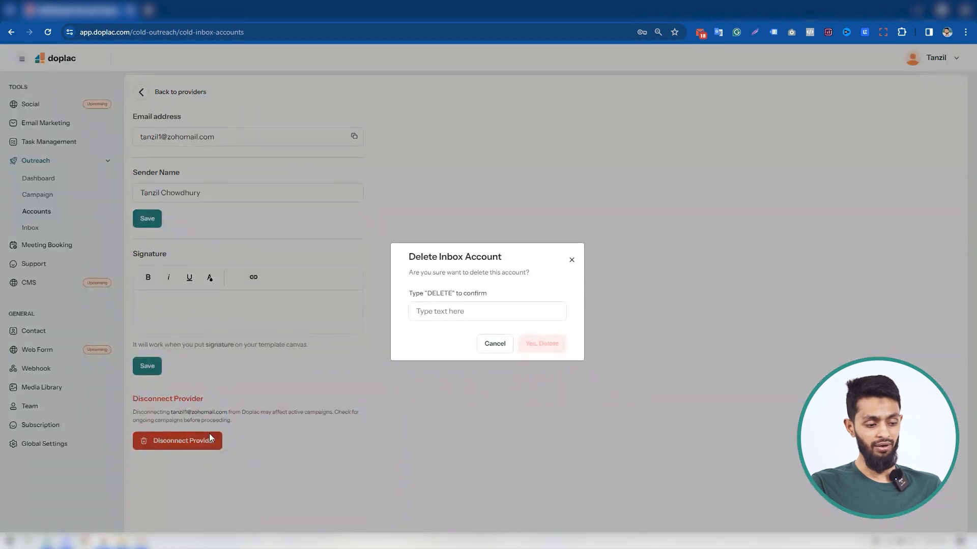
pyautogui.click(462, 313)
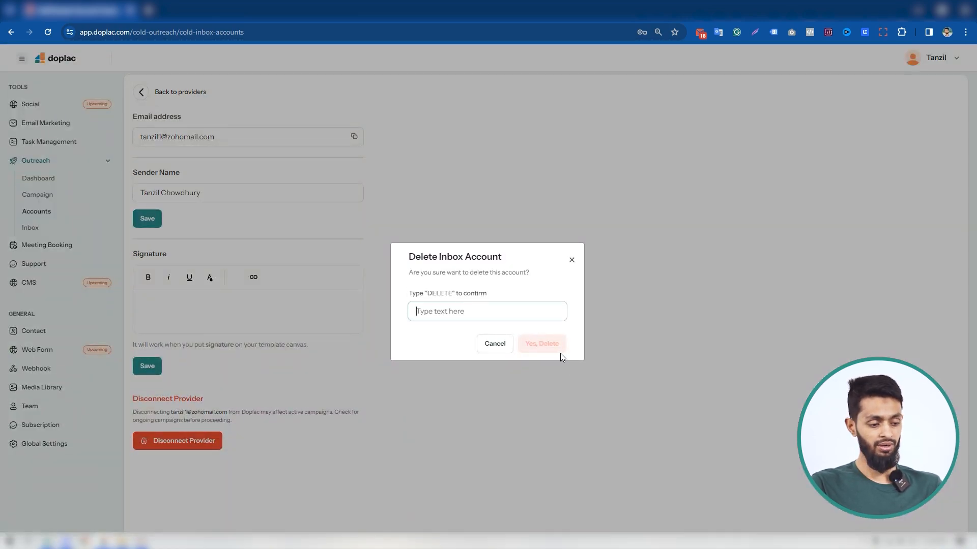
pyautogui.click(571, 260)
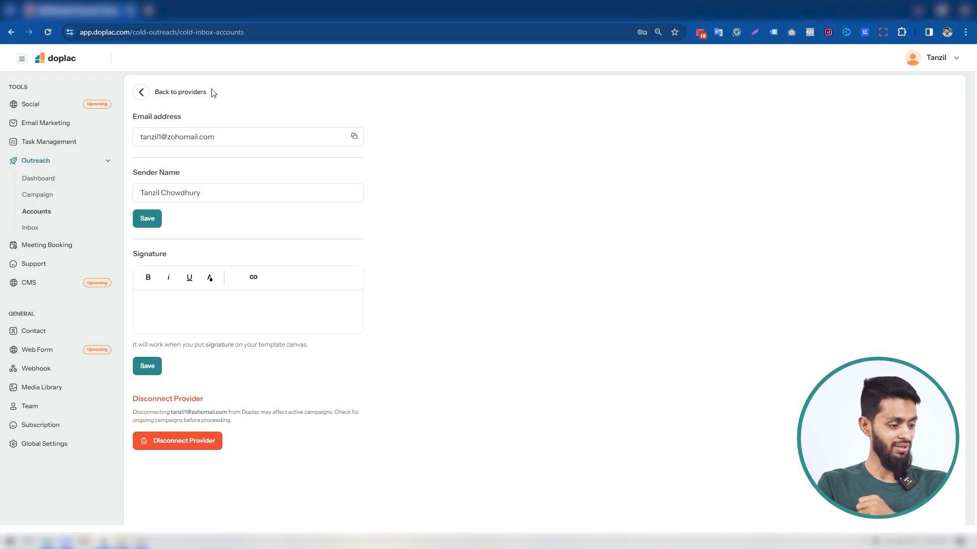
pyautogui.click(141, 92)
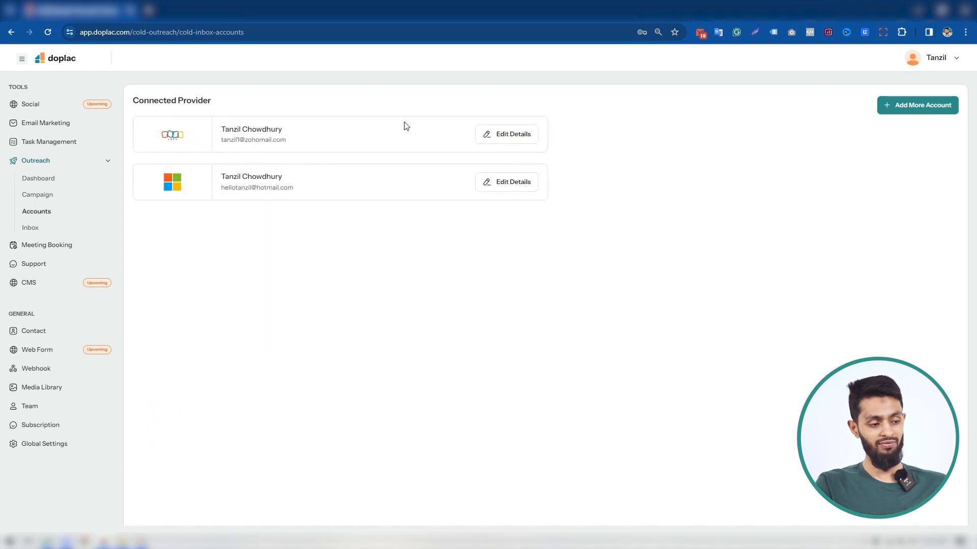